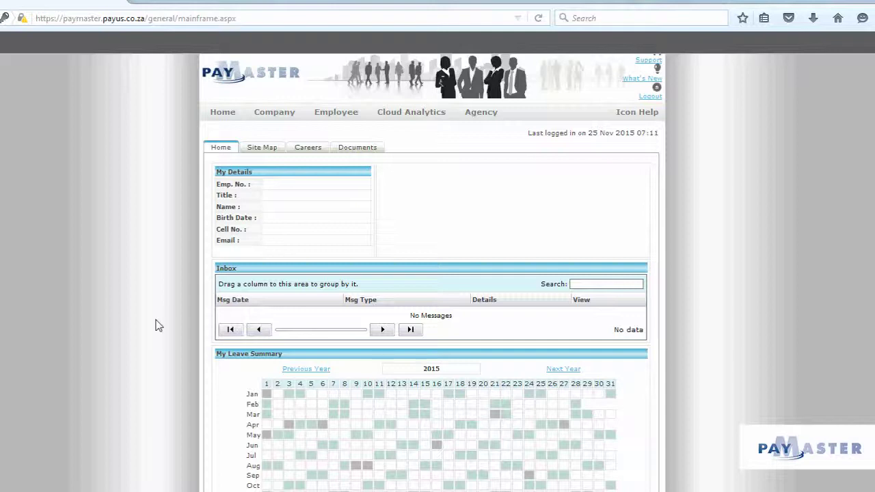
# Open the parameters of the Payroll Reconciliation Report from the Payroll category of the company's report listing
pyautogui.click(277, 116)
pyautogui.click(287, 391)
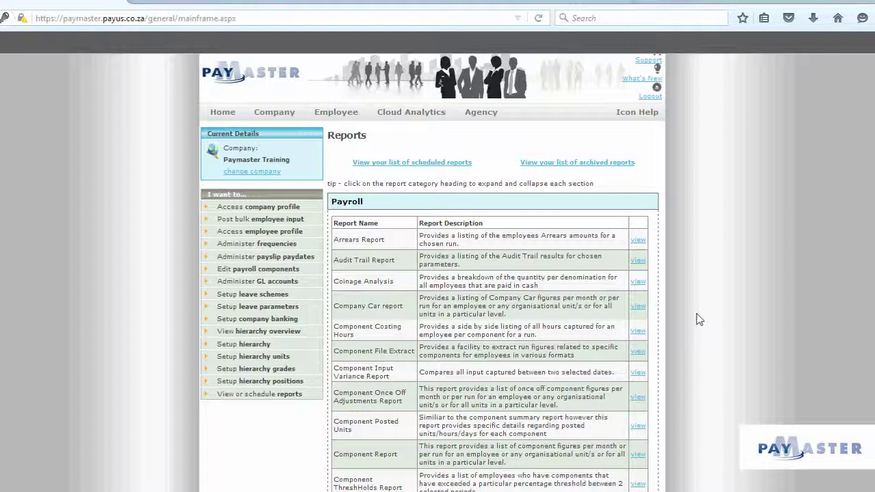
pyautogui.click(369, 205)
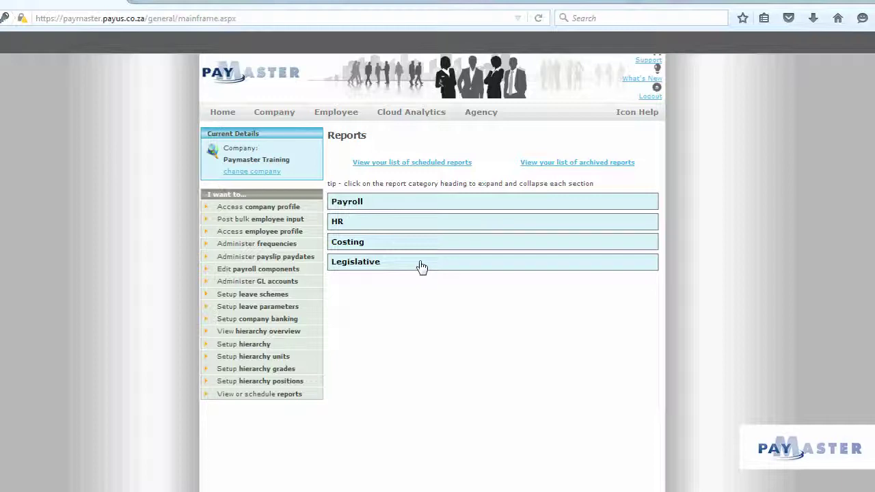
pyautogui.click(447, 203)
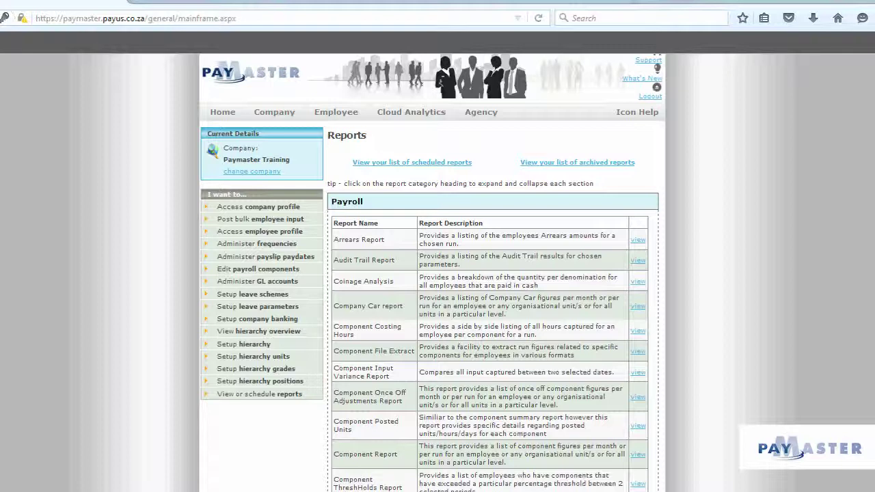
pyautogui.scroll(-12, 755, 393)
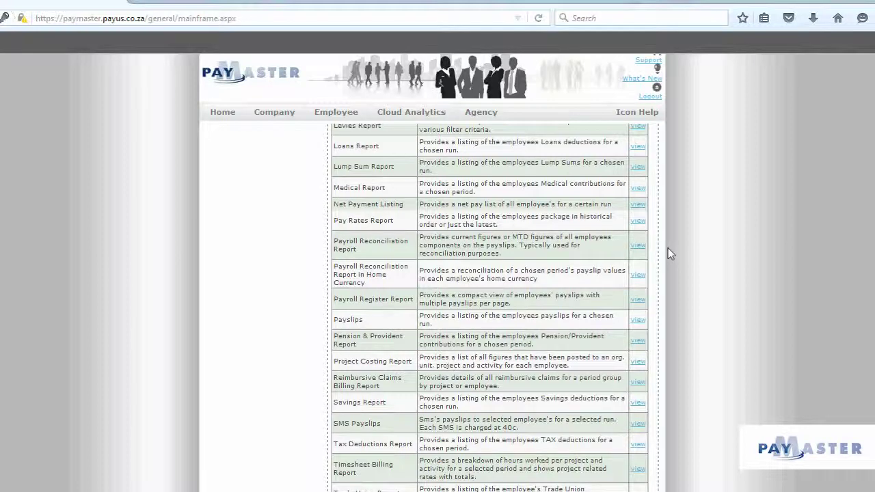
pyautogui.click(638, 249)
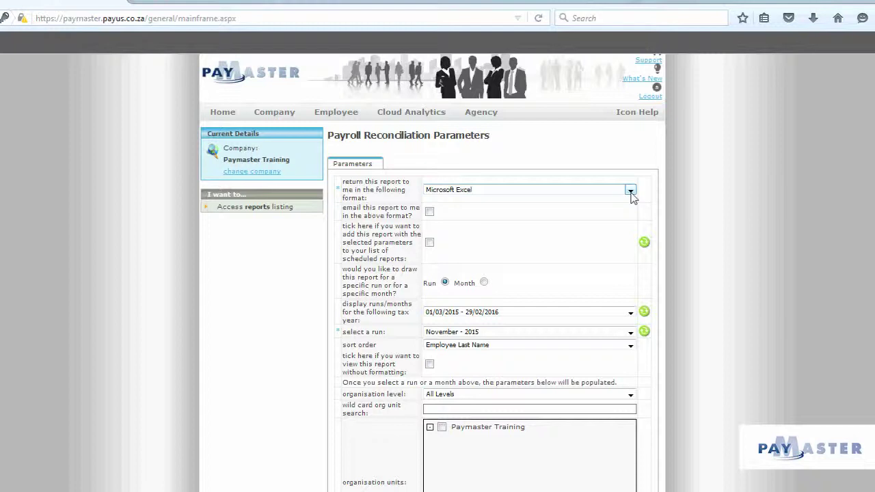
# Examine the output format and sort order options for the report, keeping Microsoft Excel and Employee Last Name
pyautogui.click(630, 191)
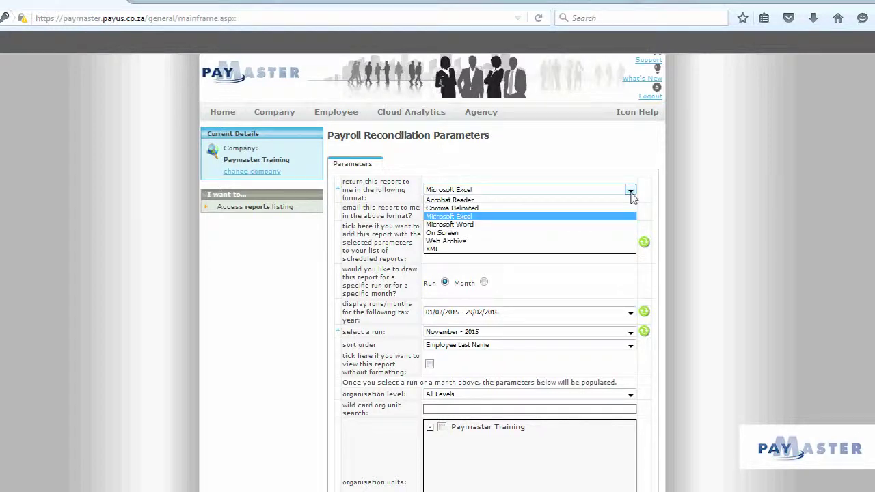
pyautogui.click(693, 220)
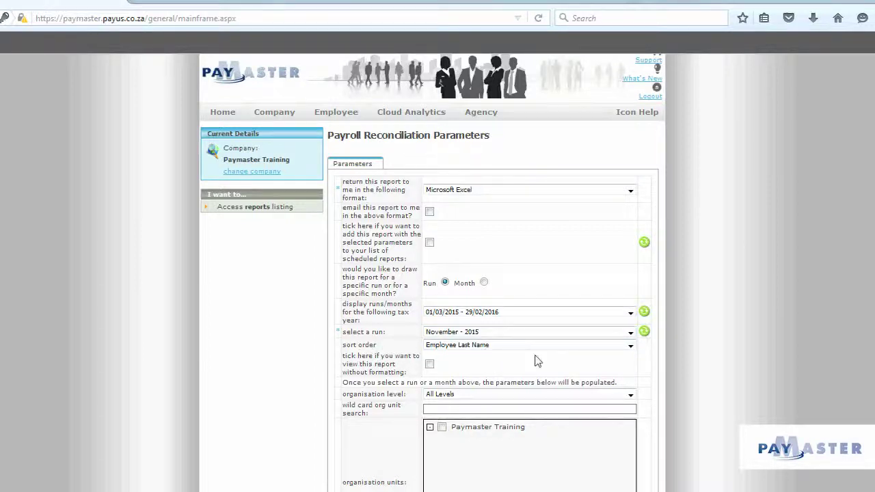
pyautogui.click(629, 345)
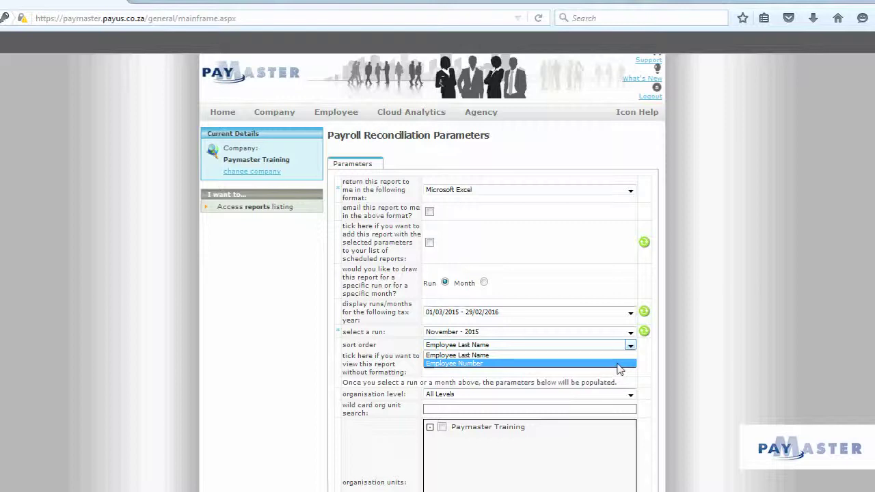
pyautogui.click(673, 344)
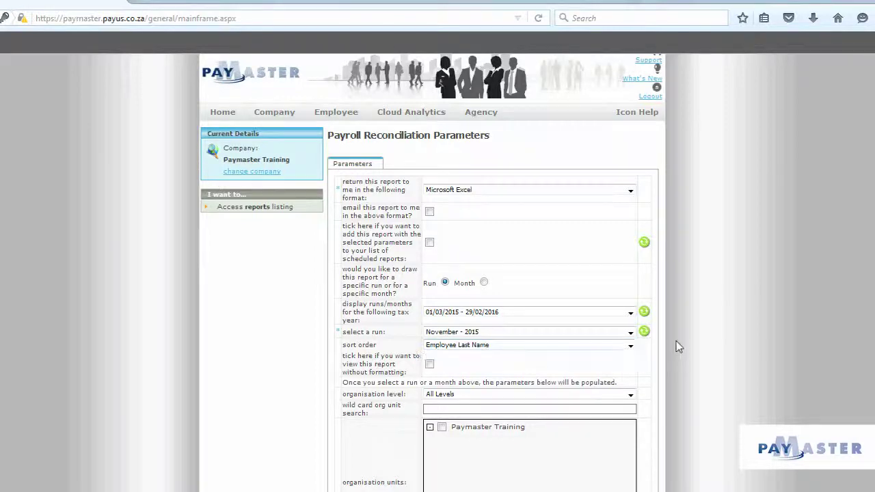
# Set the report to be viewed without formatting and review the payslip action, component and report field filters
pyautogui.scroll(-4, 673, 340)
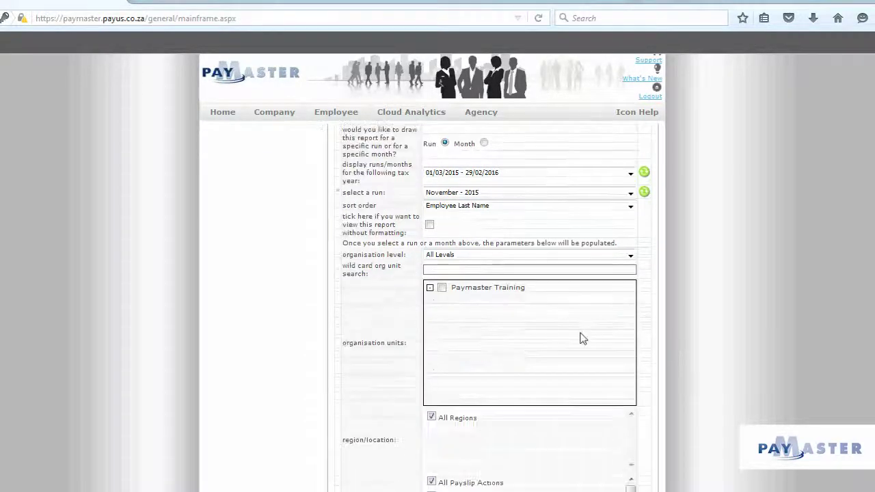
pyautogui.click(429, 226)
pyautogui.scroll(-3, 692, 272)
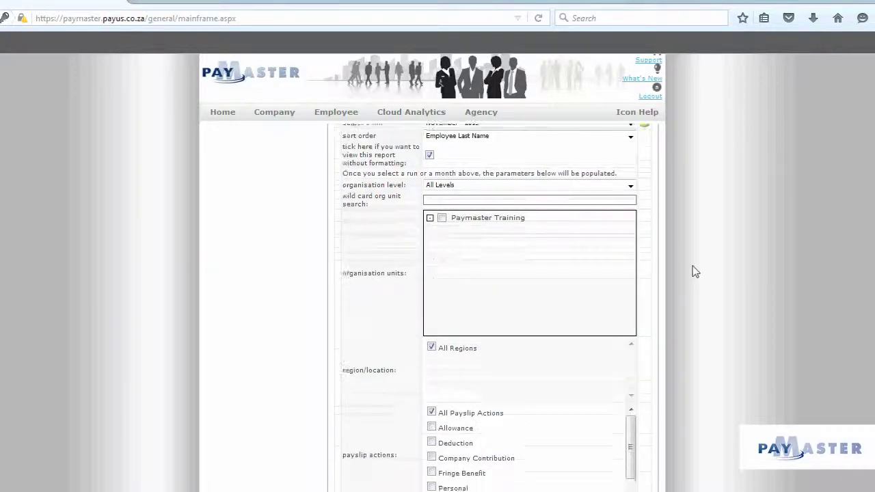
pyautogui.scroll(-2, 692, 272)
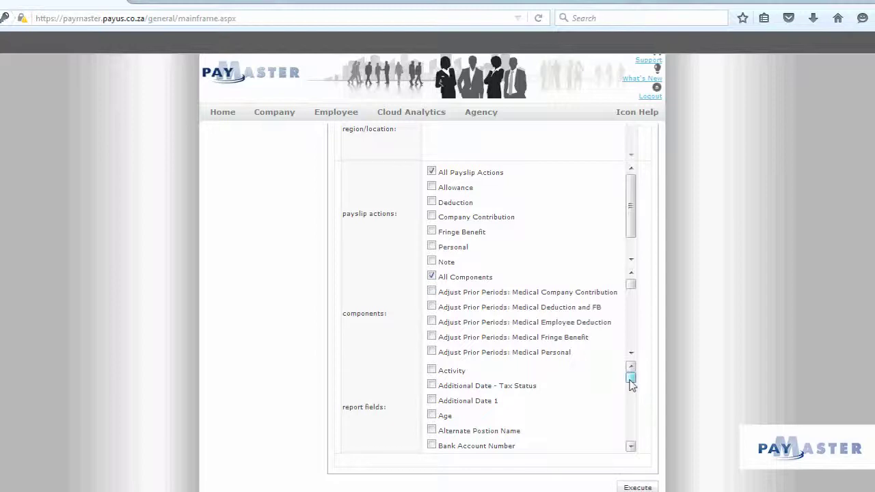
pyautogui.moveTo(632, 388); pyautogui.dragTo(634, 460)
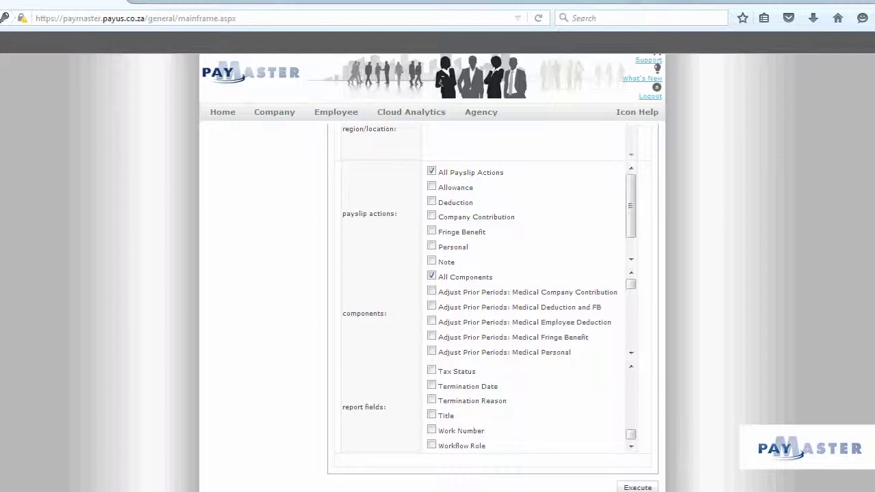
# Execute the payroll reconciliation report, open the resulting file in Microsoft Excel and dismiss the subscription notice
pyautogui.click(636, 487)
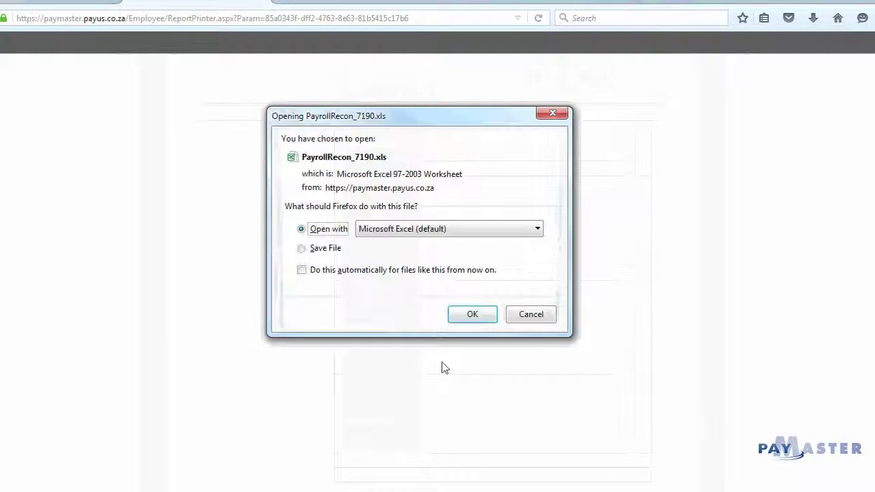
pyautogui.click(464, 318)
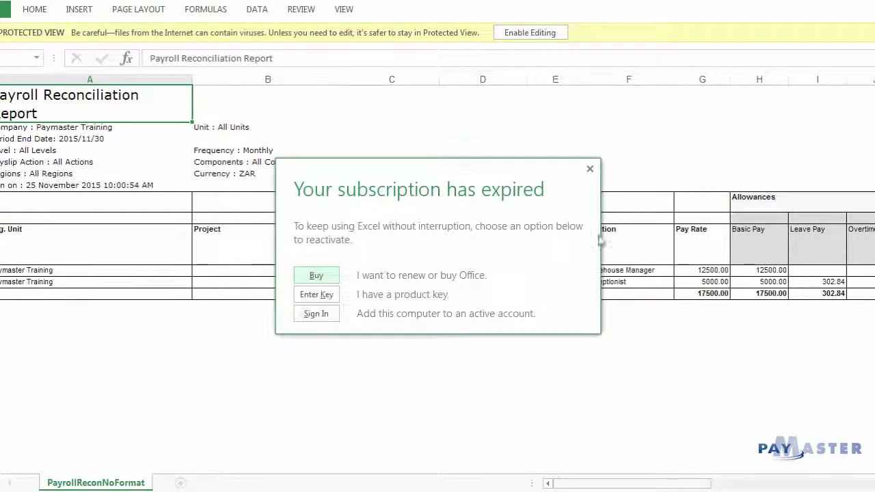
pyautogui.click(591, 169)
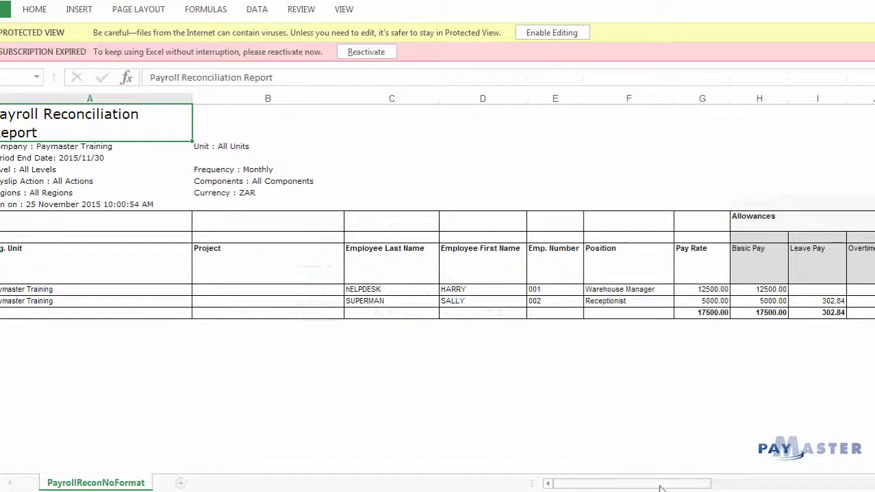
# Enable editing of the workbook and delete the report heading rows above the employee table
pyautogui.moveTo(656, 489); pyautogui.dragTo(684, 484)
pyautogui.moveTo(2, 123); pyautogui.dragTo(2, 205)
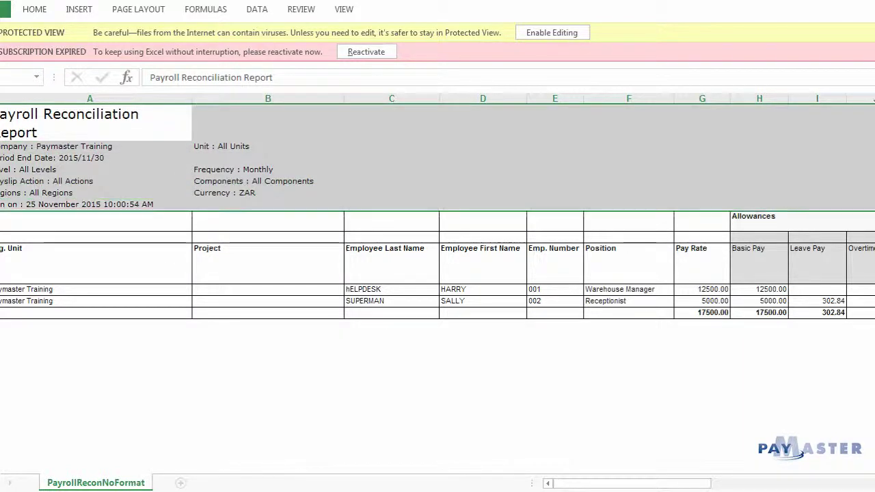
pyautogui.rightClick(121, 173)
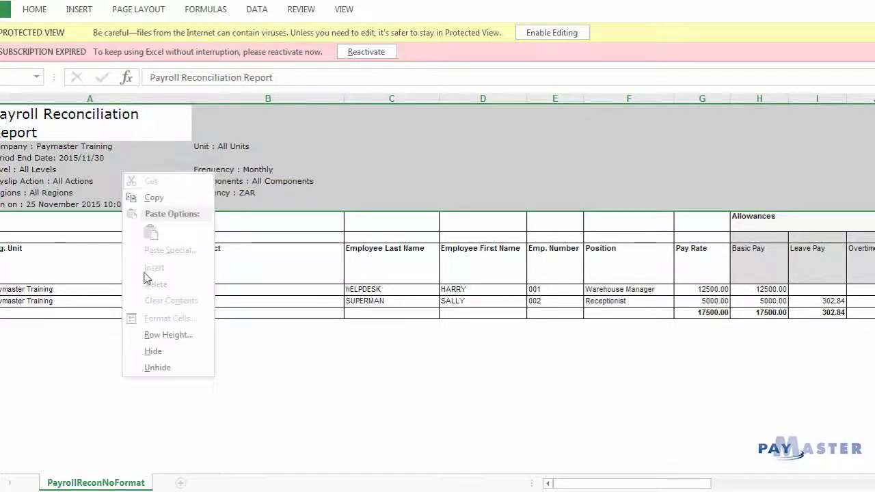
pyautogui.press('Escape')
pyautogui.click(540, 33)
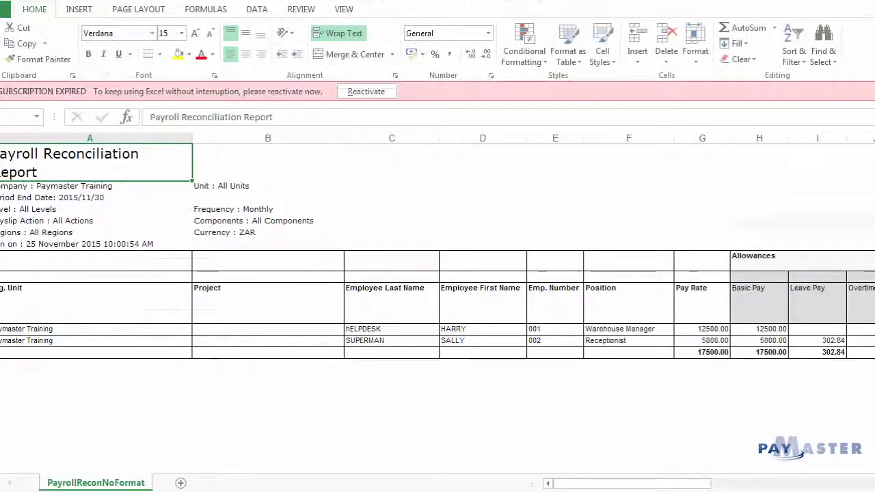
pyautogui.rightClick(142, 189)
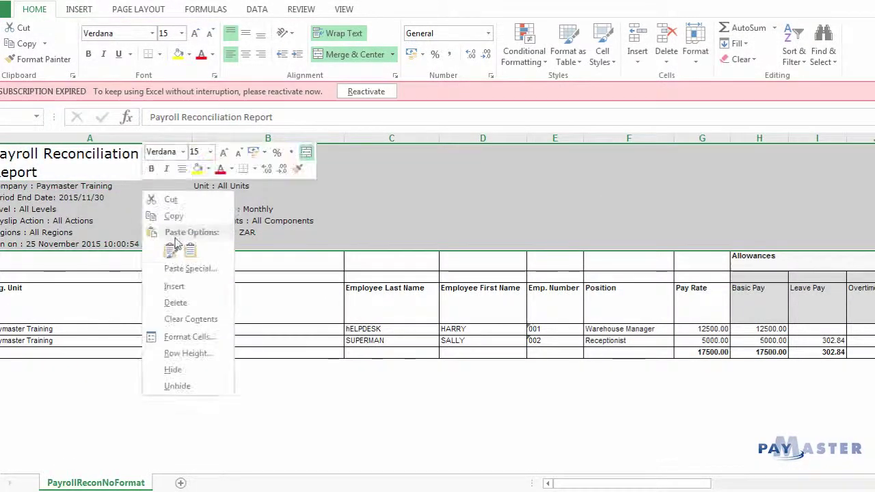
pyautogui.click(176, 302)
pyautogui.click(410, 328)
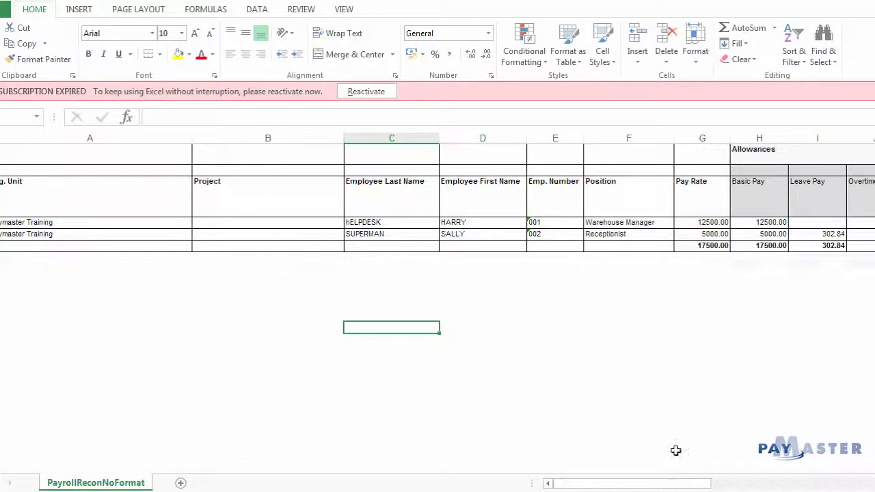
# Look across the remaining report columns, close the workbook and return to PayMaster in the browser
pyautogui.moveTo(632, 483); pyautogui.dragTo(584, 483)
pyautogui.hotkey('alt', 'F4')
pyautogui.click(435, 266)
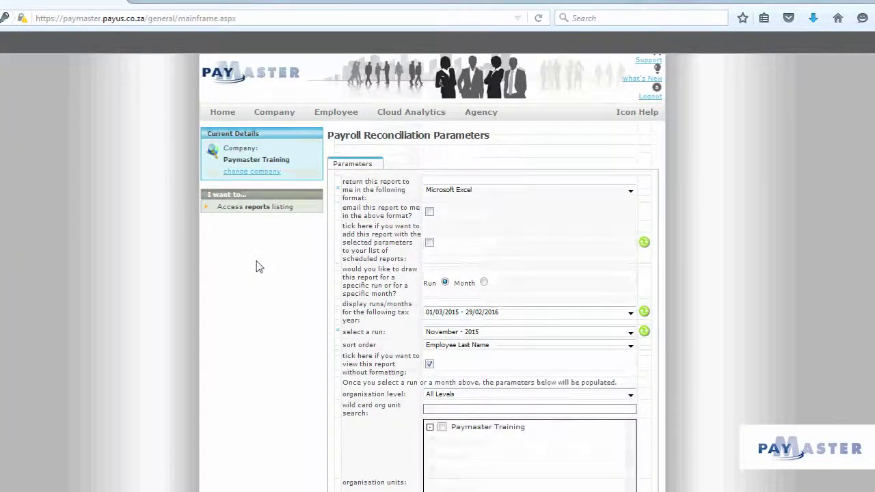
# Return to the reports listing and open the parameters of the EMP201 report in the Legislative category
pyautogui.click(257, 209)
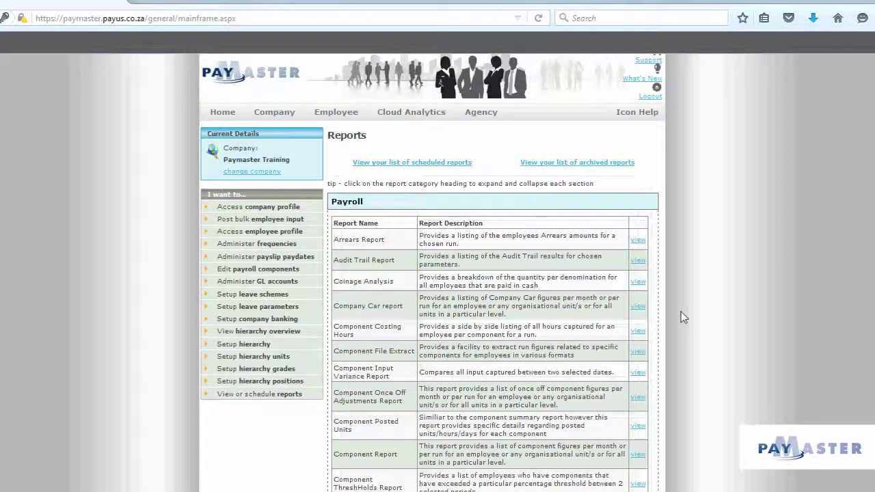
pyautogui.scroll(-10, 682, 316)
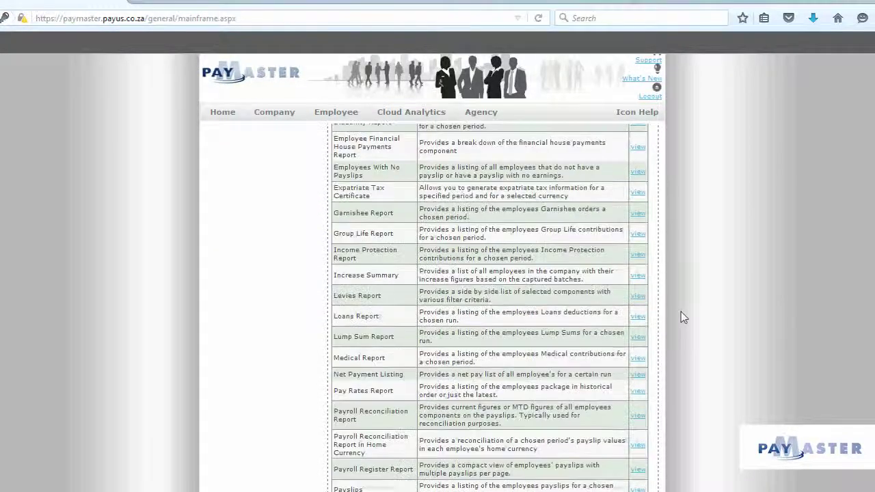
pyautogui.scroll(-8, 682, 316)
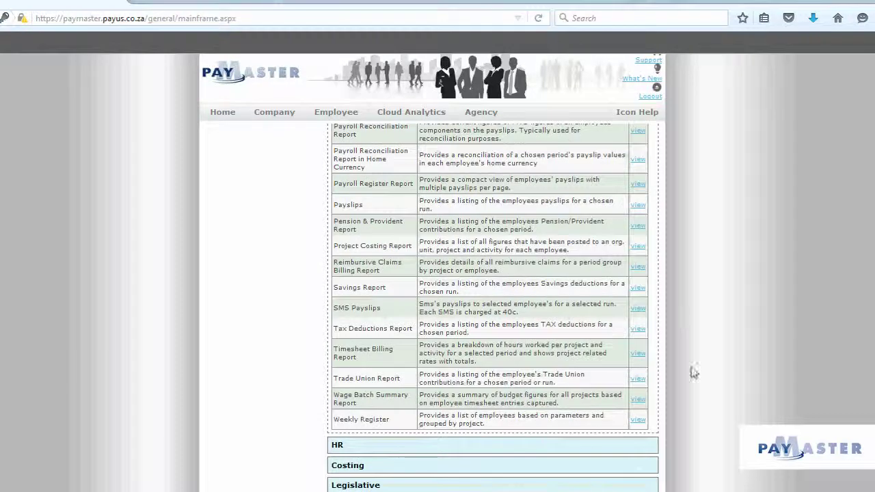
pyautogui.click(579, 486)
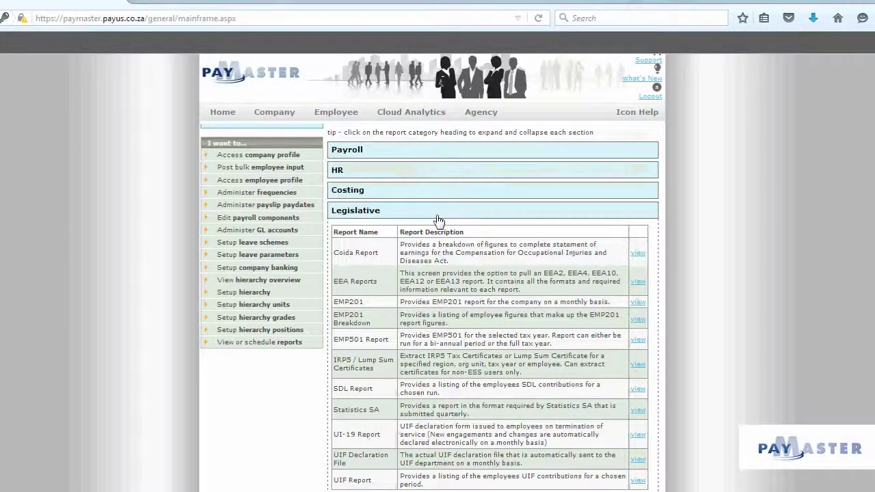
pyautogui.click(641, 303)
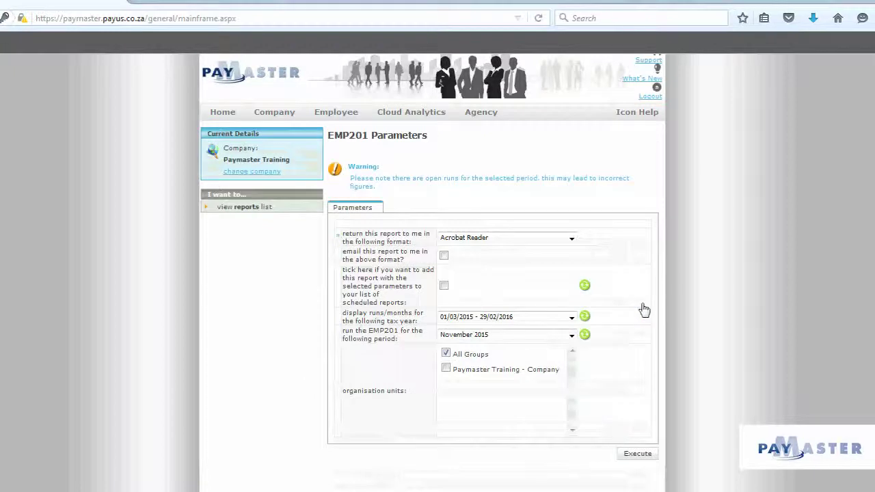
# Execute the EMP201 report for November 2015 in Acrobat Reader format, then open the PDF and maximize its window
pyautogui.click(571, 239)
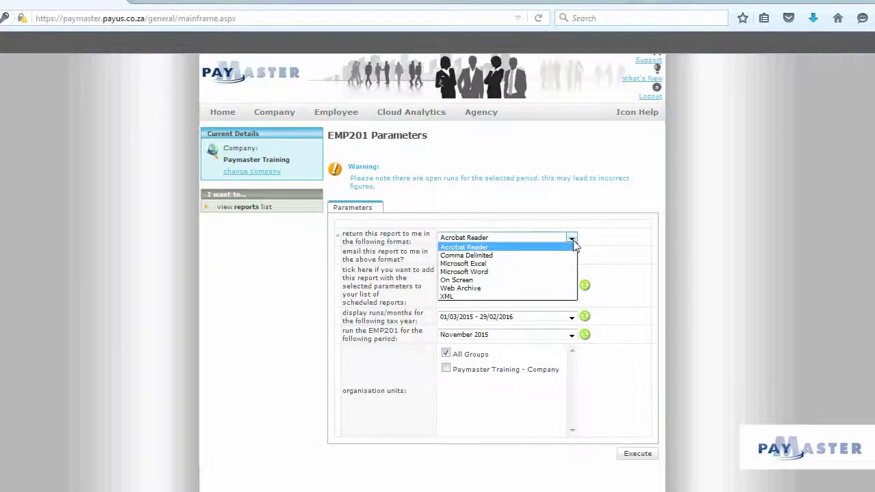
pyautogui.click(660, 270)
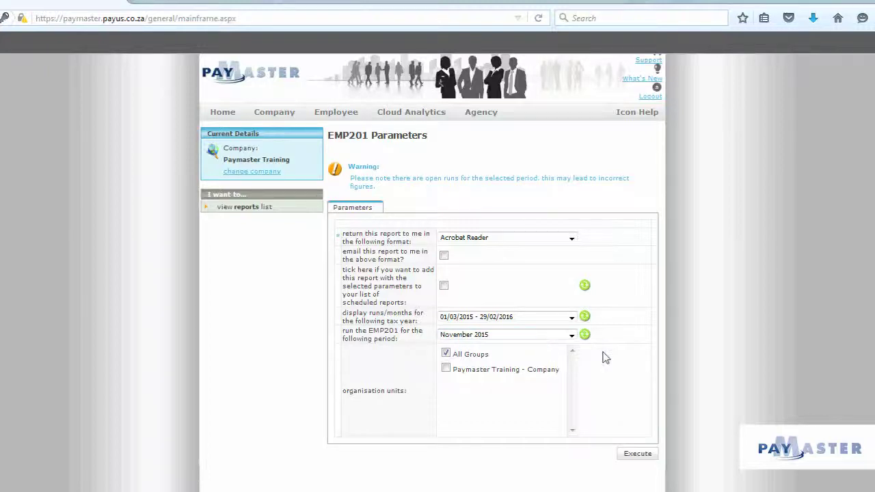
pyautogui.click(642, 457)
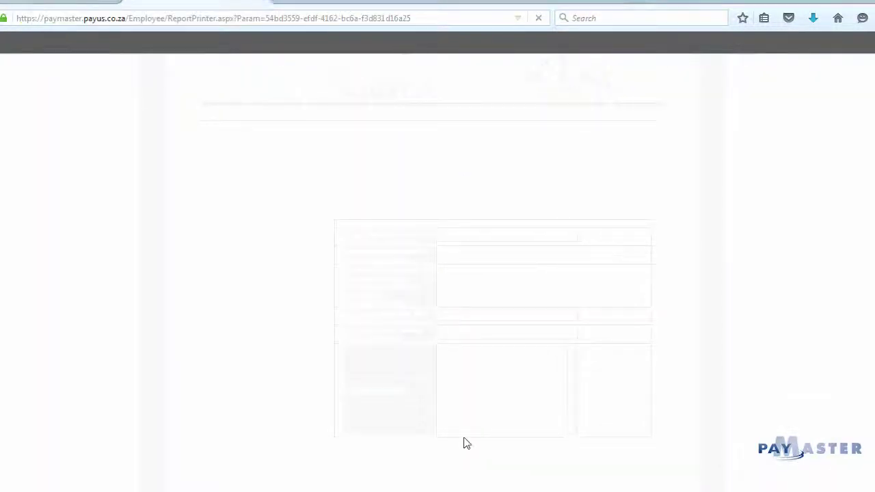
pyautogui.click(332, 230)
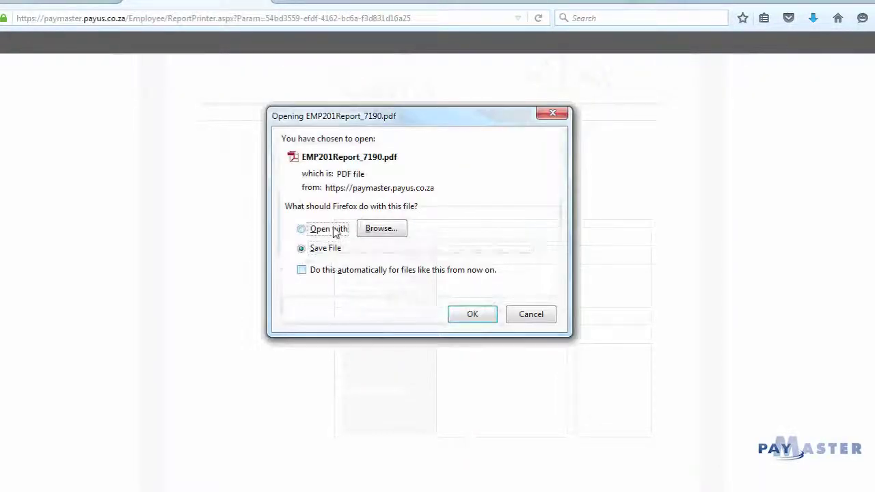
pyautogui.click(472, 316)
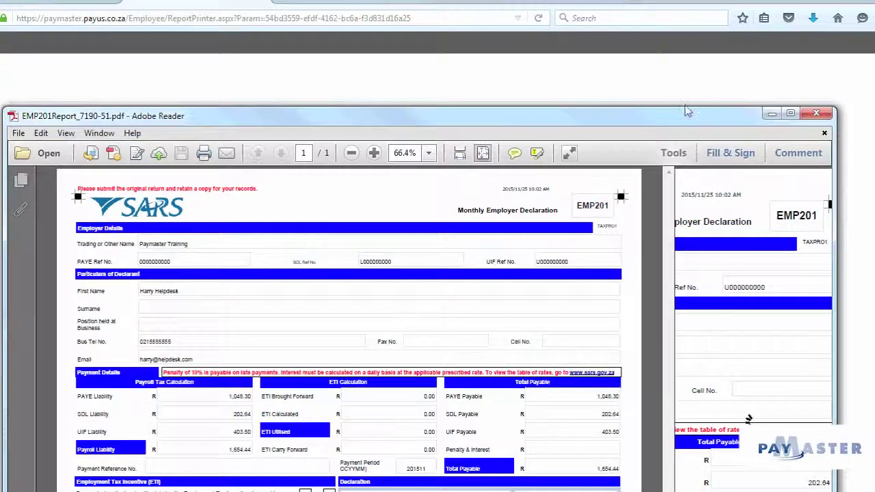
pyautogui.click(791, 115)
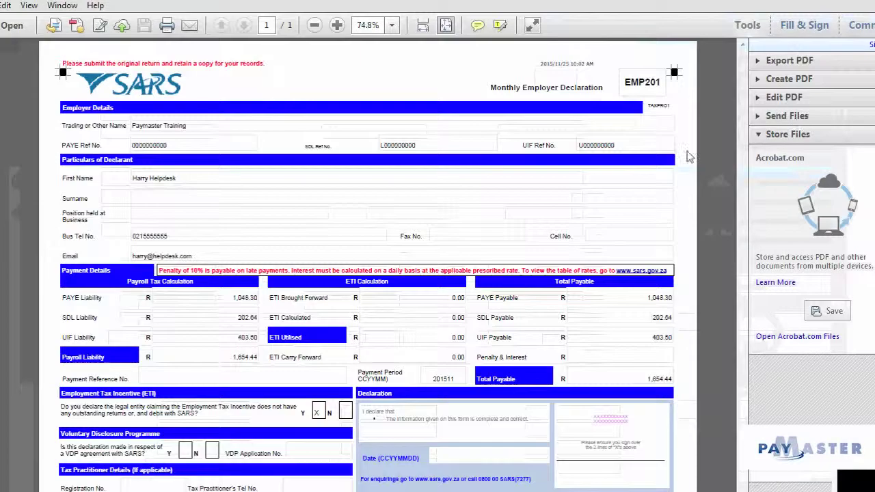